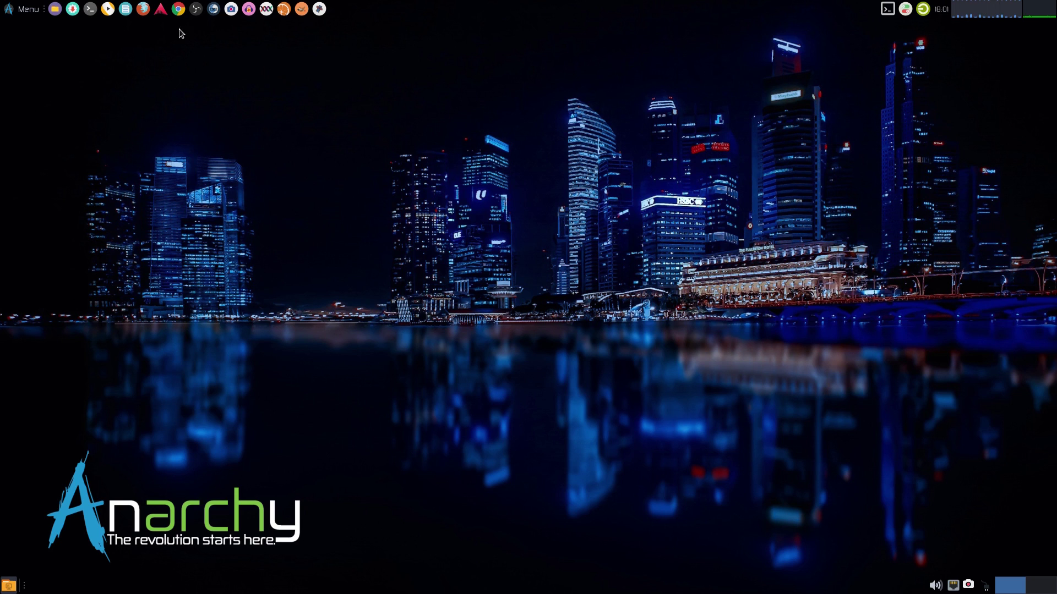
Step: View the Anarchy Linux download page in the web browser, then close the browser
left_click(177, 9)
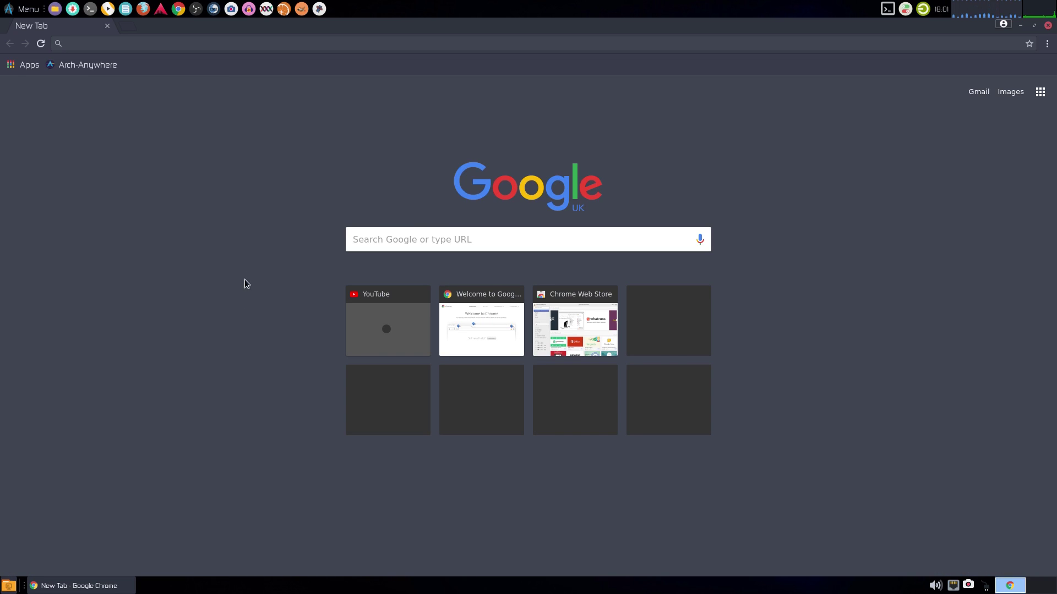
left_click(95, 67)
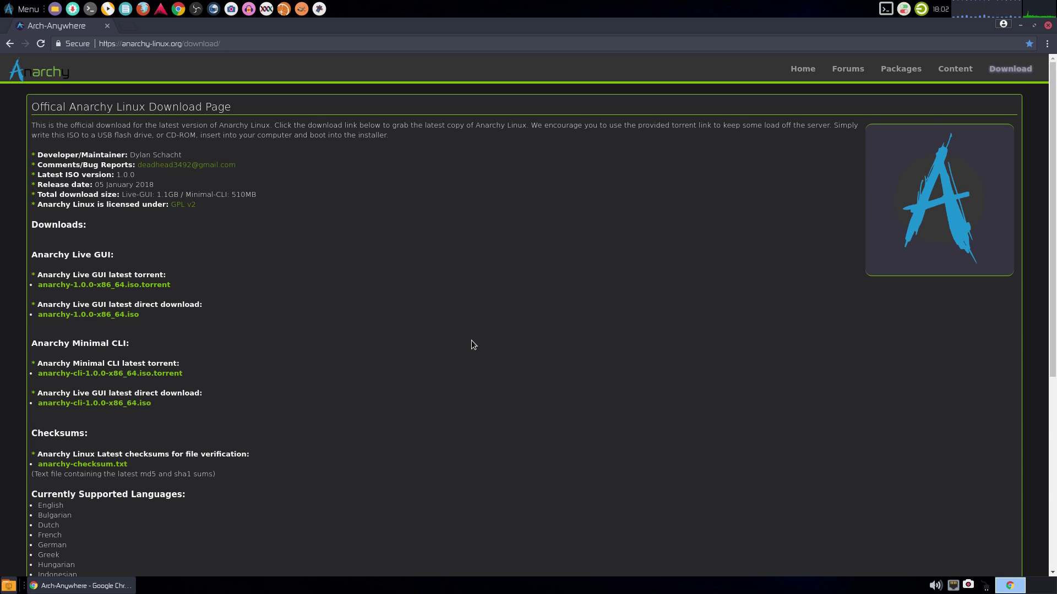
scroll(500, 497, "down", 6)
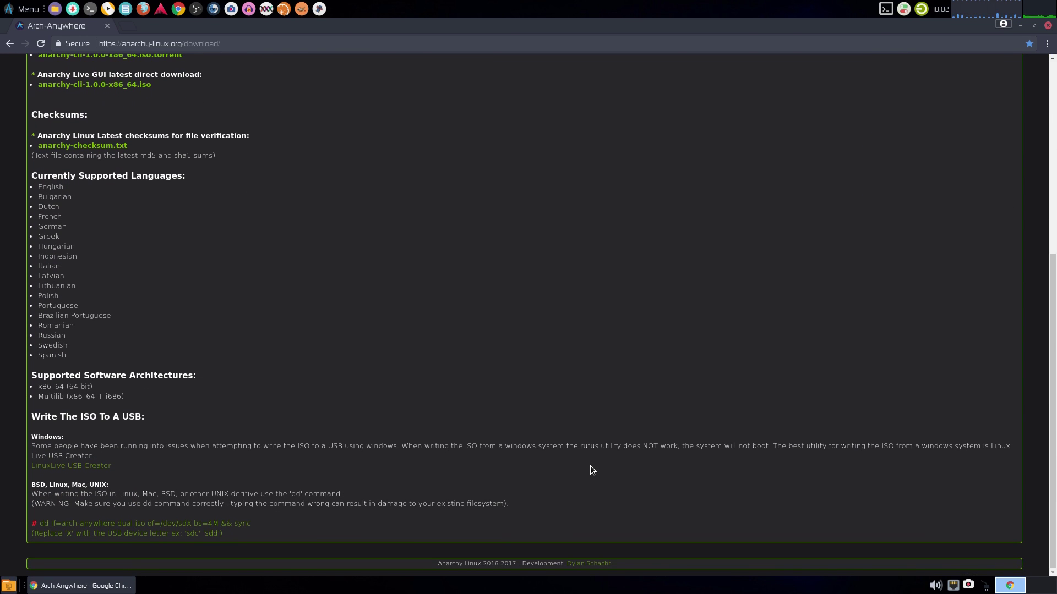
scroll(585, 464, "up", 6)
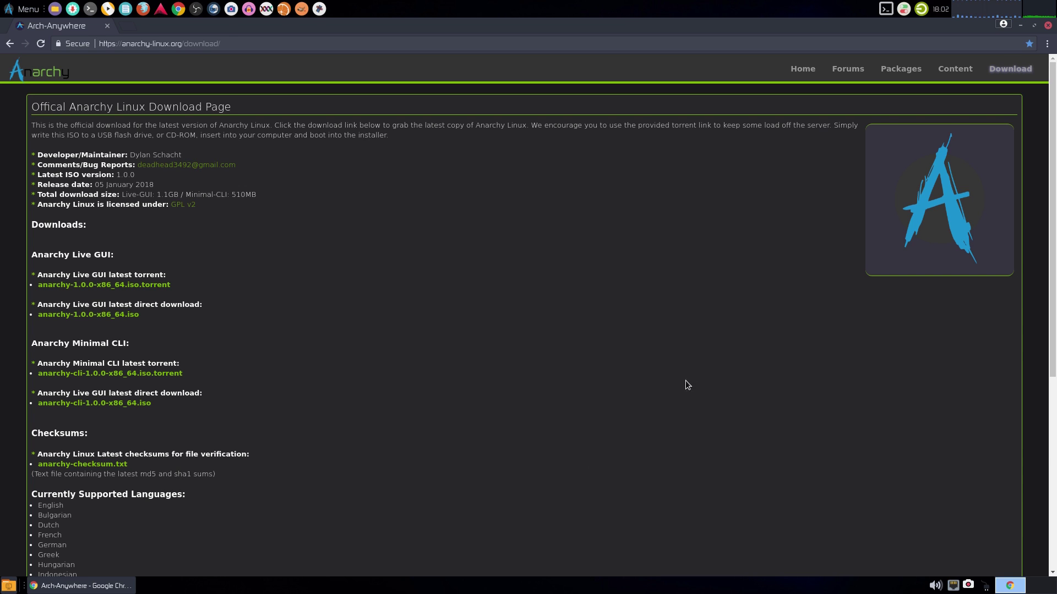
left_click(1047, 25)
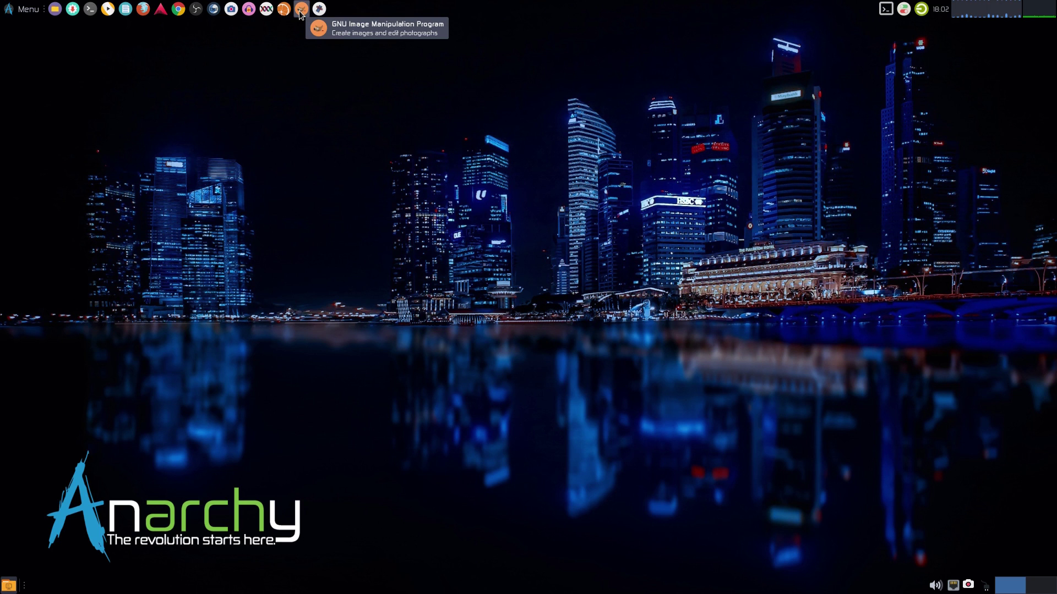
Step: Launch Audacity, dismiss its welcome message, and close it
left_click(250, 12)
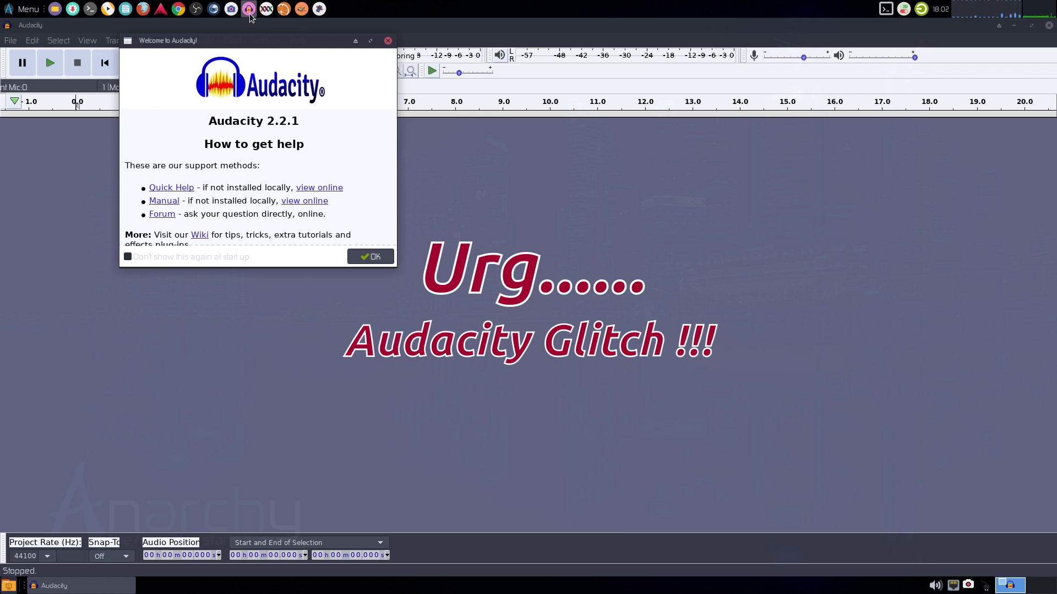
left_click(365, 259)
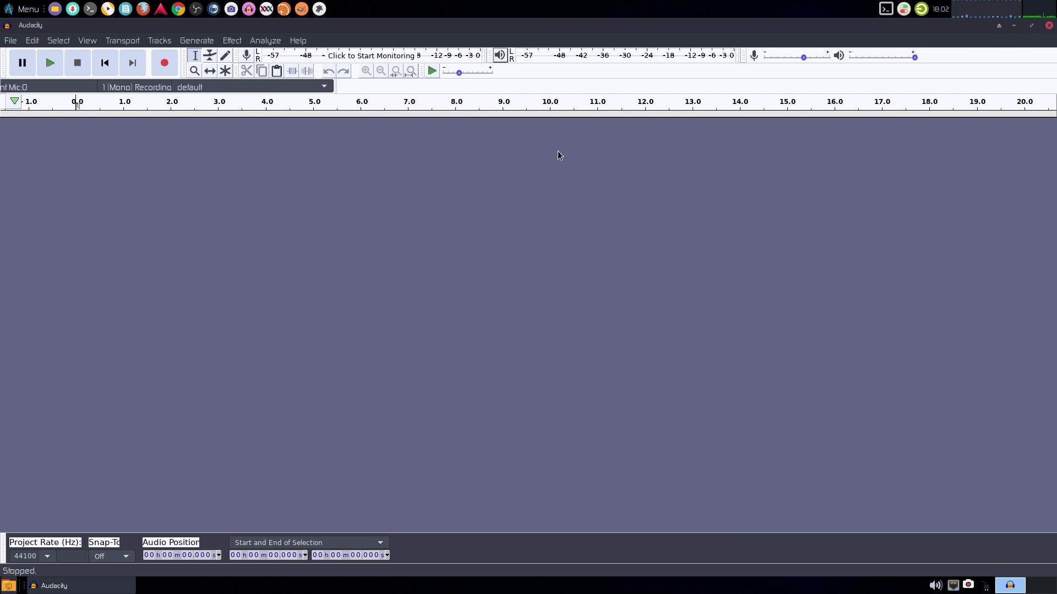
left_click(1049, 26)
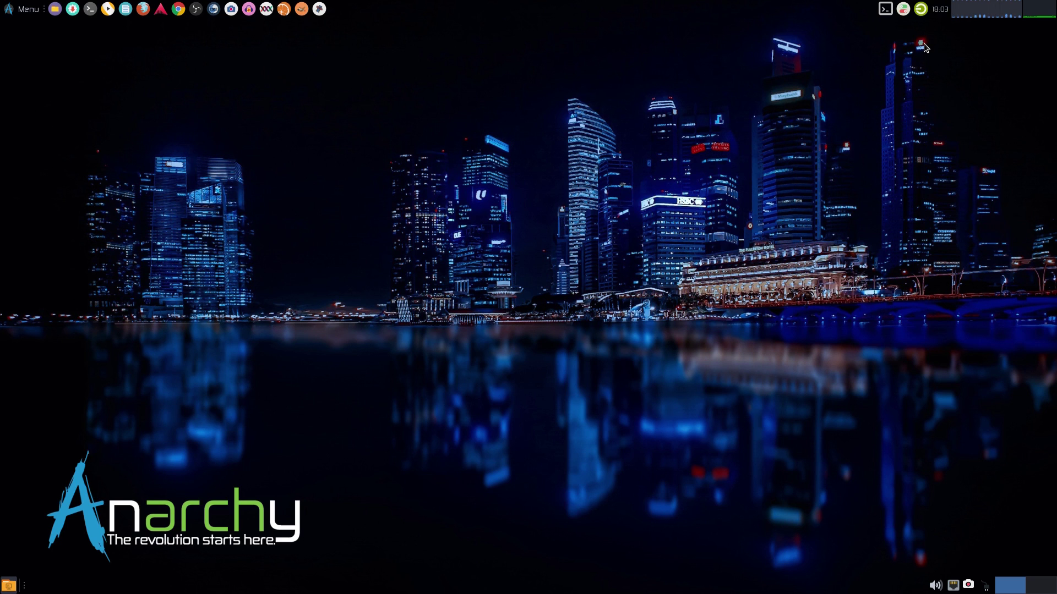
mouse_move(972, 15)
Step: Browse the Accessories, Graphics, Settings and System categories in Whisker Menu and start Htop
left_click(22, 10)
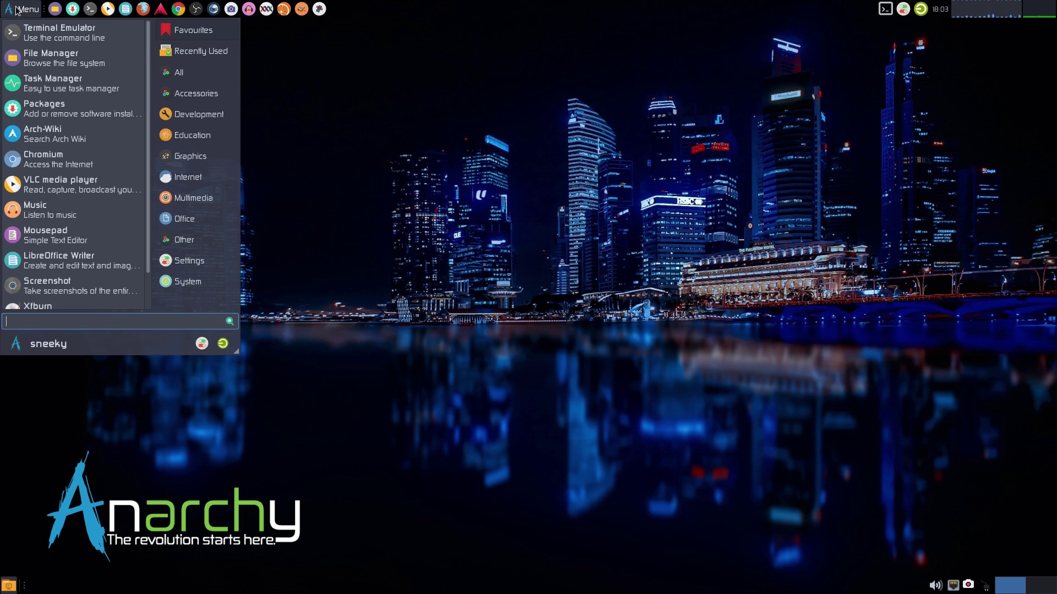
scroll(53, 144, "down", 1)
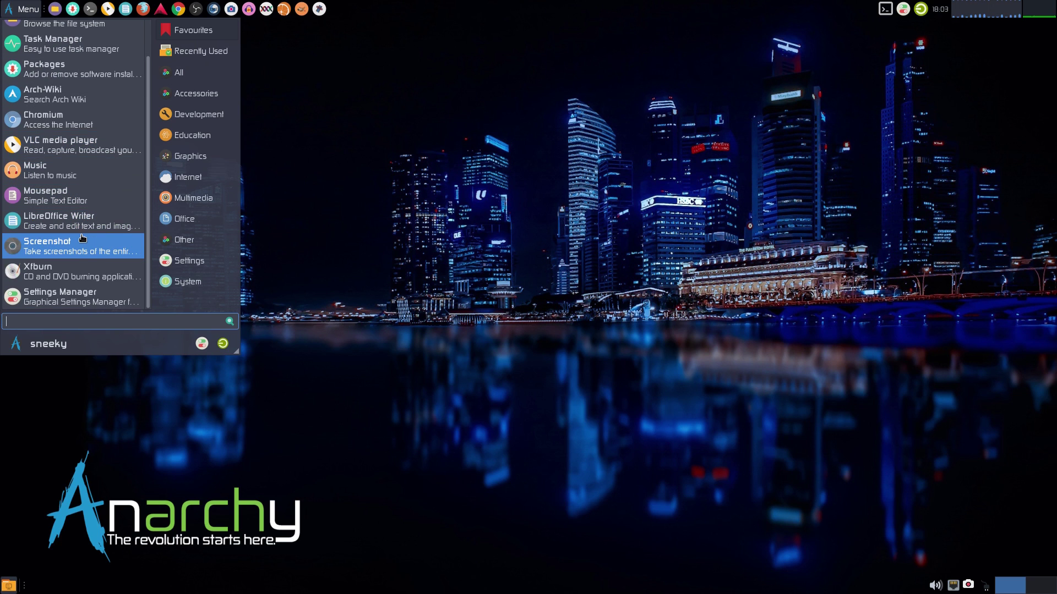
scroll(82, 238, "up", 1)
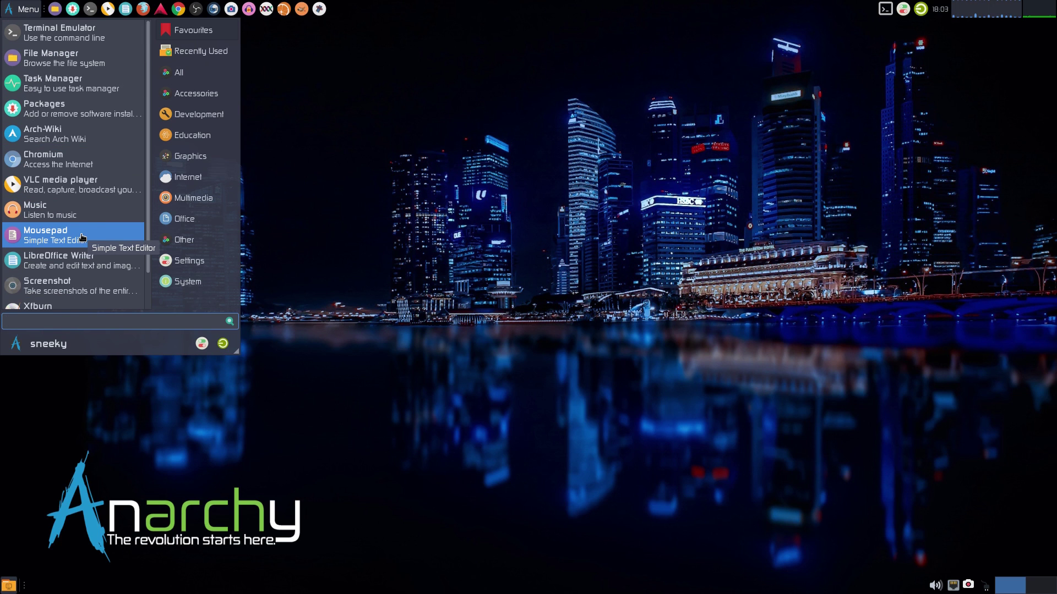
left_click(194, 98)
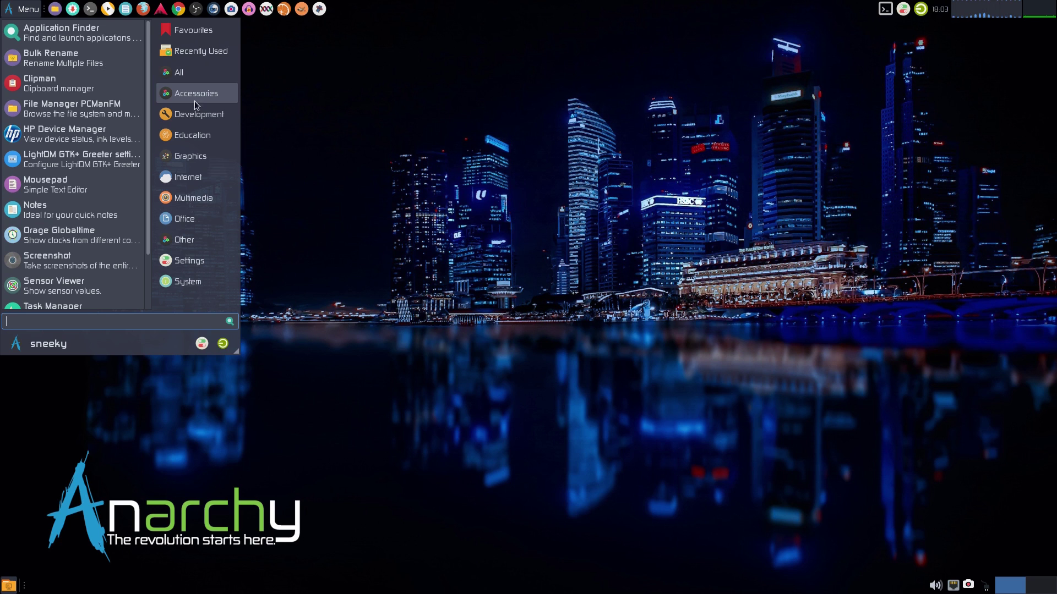
mouse_move(189, 156)
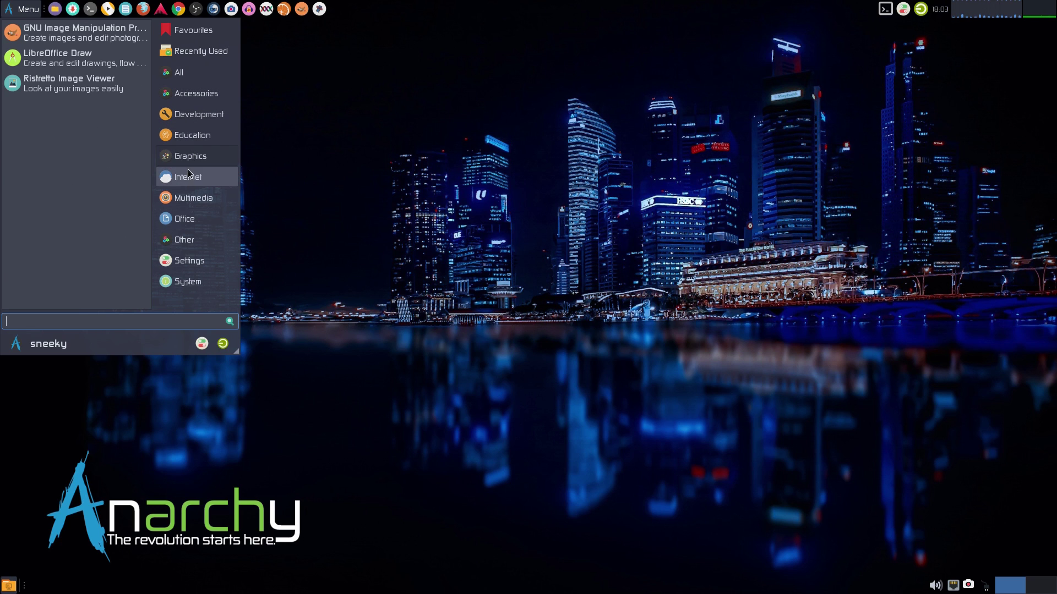
mouse_move(179, 242)
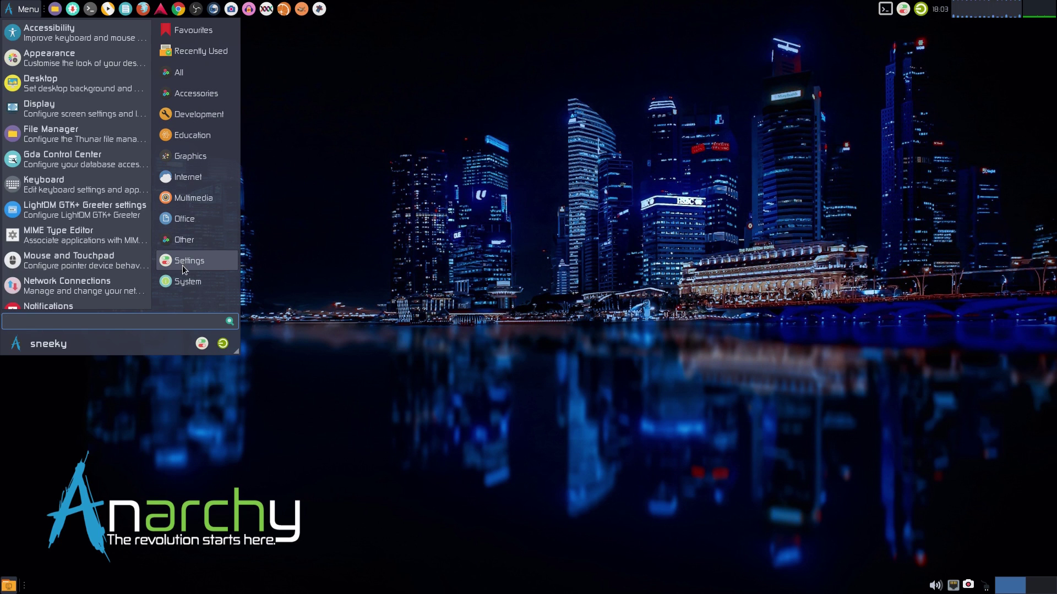
mouse_move(187, 286)
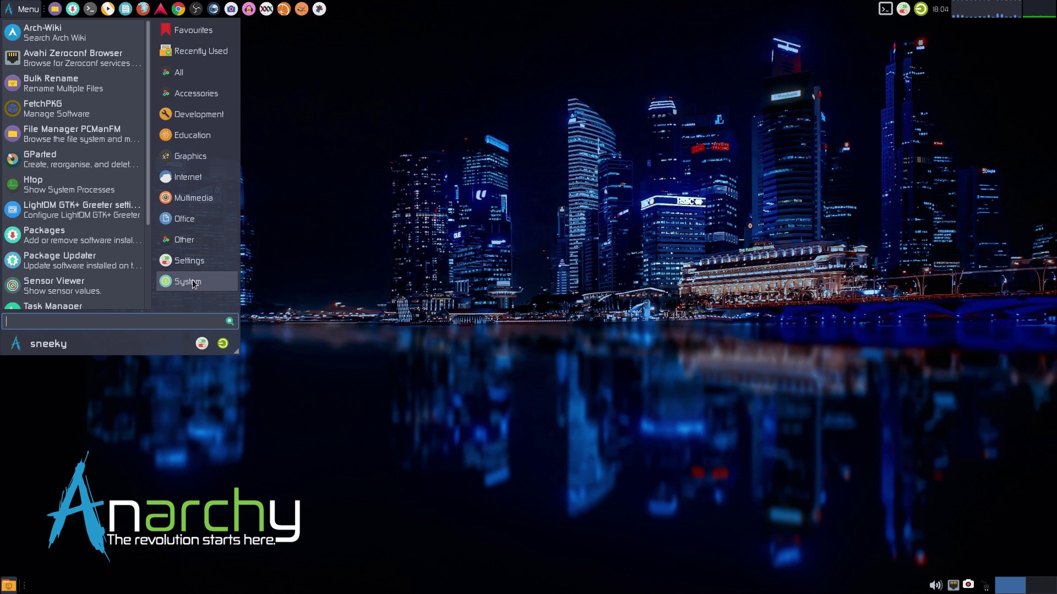
left_click(60, 184)
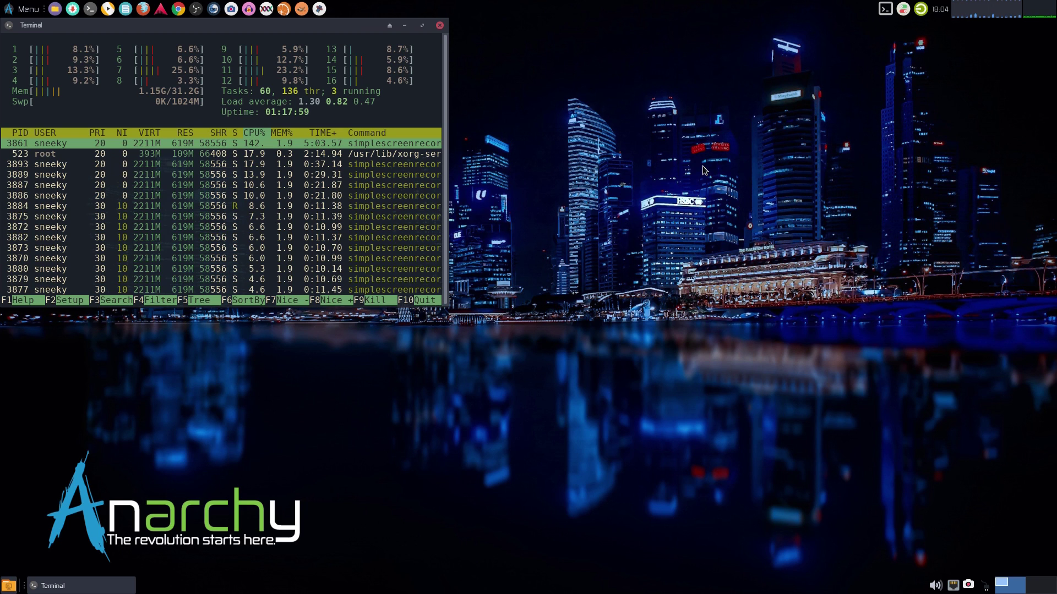
Step: Close the htop terminal after reviewing the per-core CPU meters and process list
left_click(440, 25)
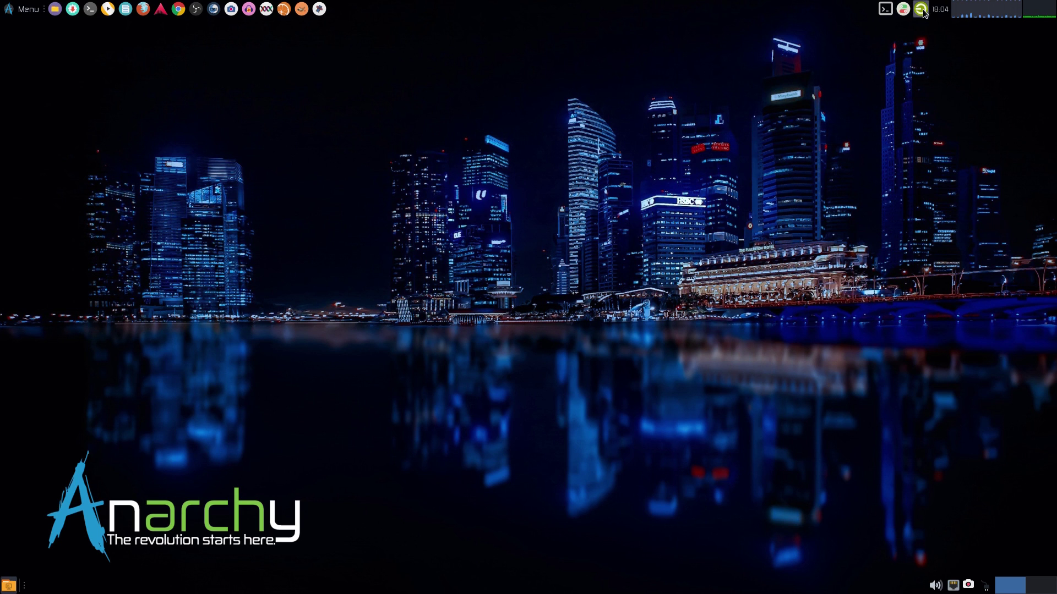
Step: Toggle the drop-down terminal open and shut, then bring up the Settings Manager
left_click(884, 10)
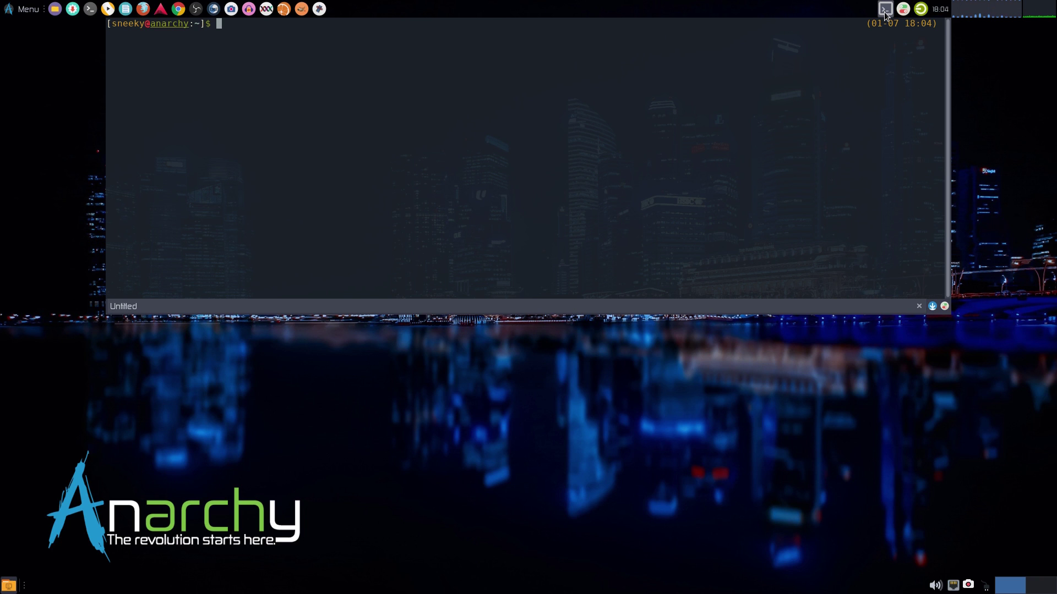
left_click(884, 11)
left_click(905, 11)
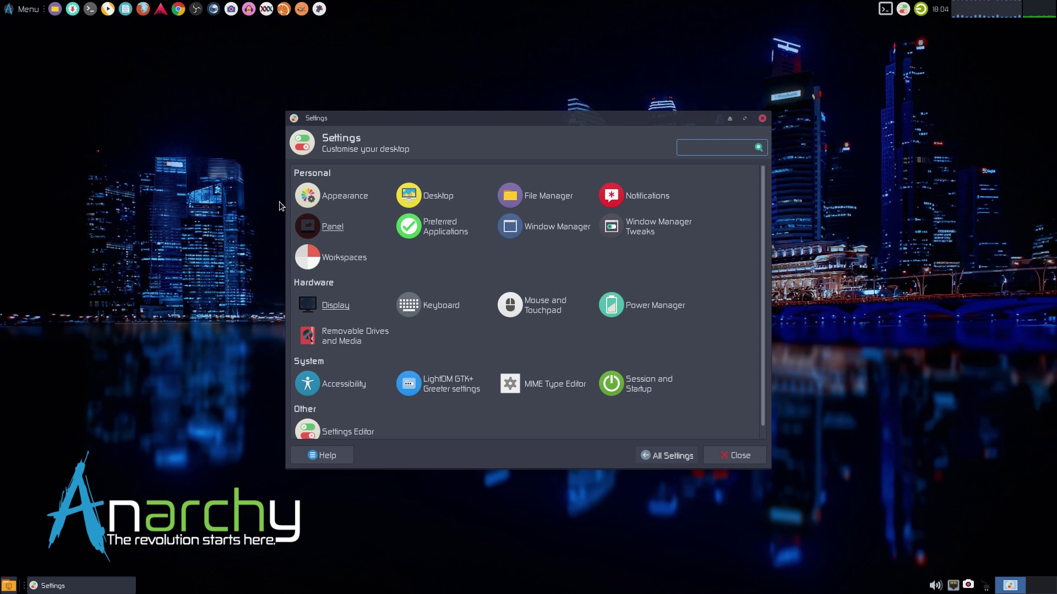
Step: Preview the splash and Anarchy.jpeg wallpapers, keep the city skyline, and return to the overview
left_click(447, 199)
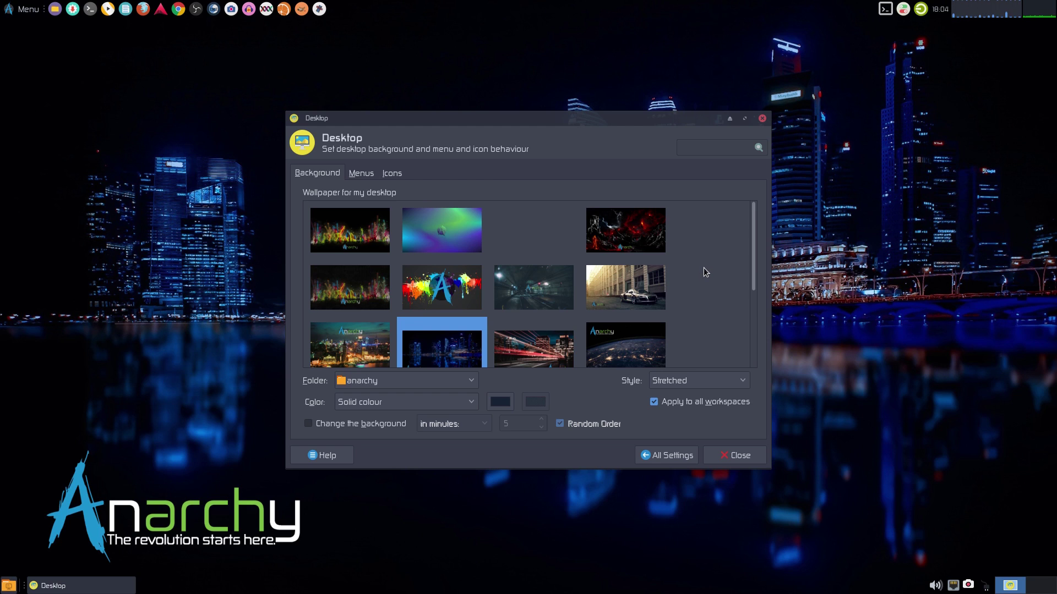
scroll(705, 267, "down", 1)
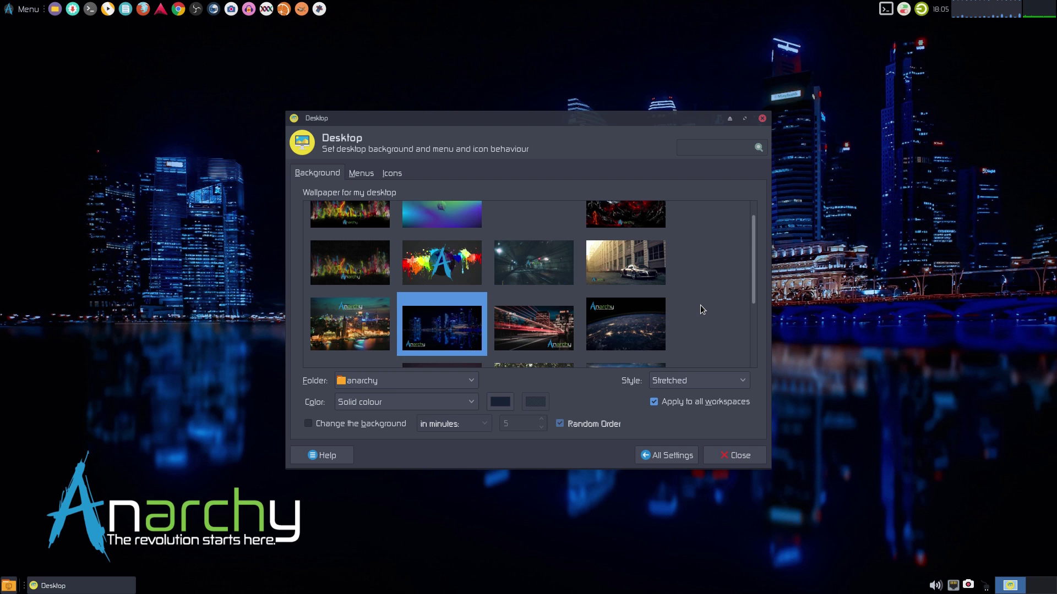
left_click(368, 268)
left_click(354, 215)
left_click(431, 358)
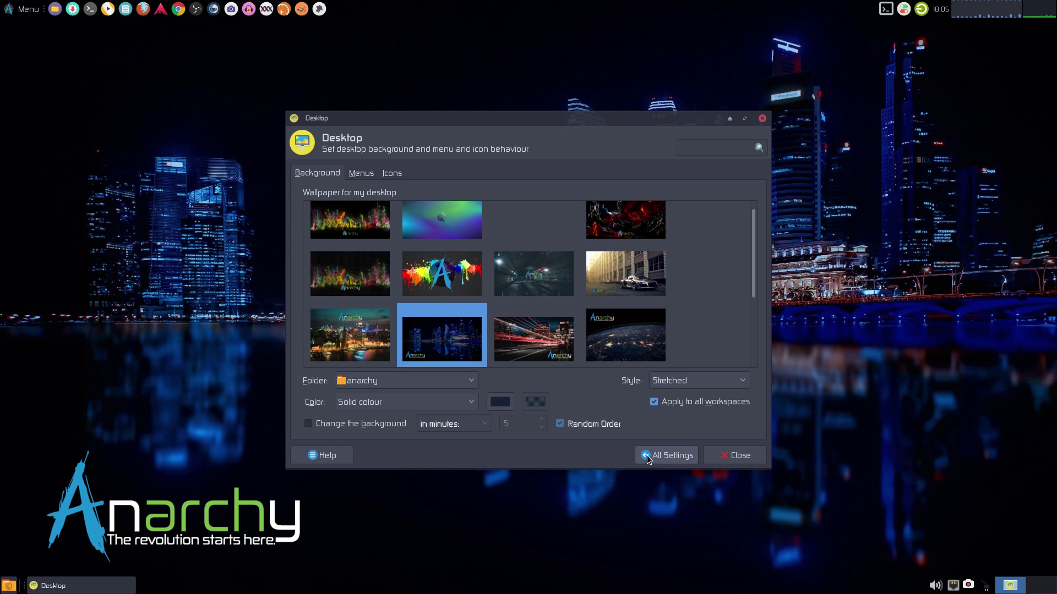
left_click(675, 460)
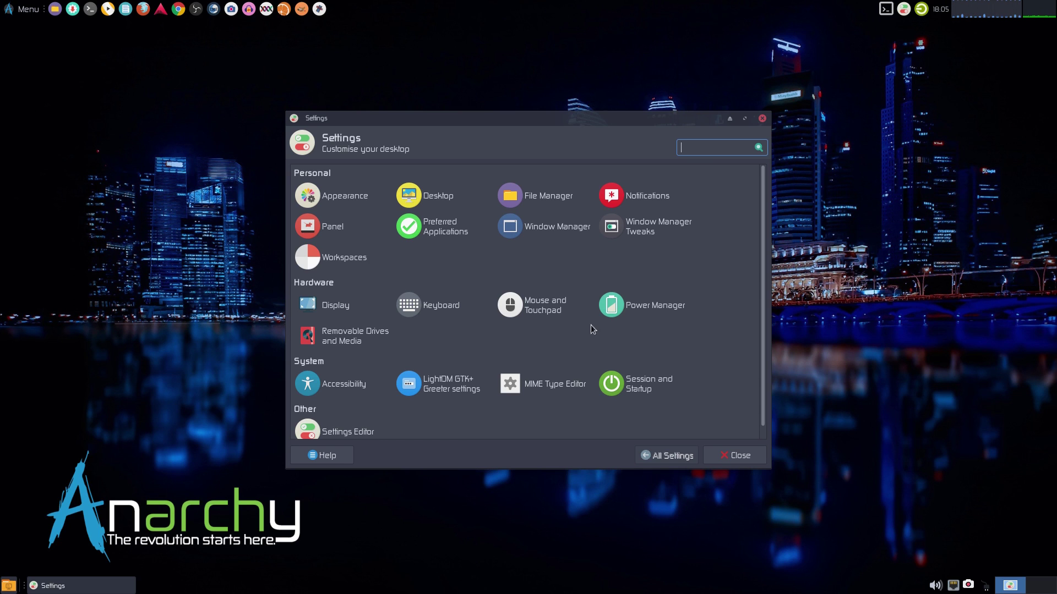
scroll(661, 329, "down", 1)
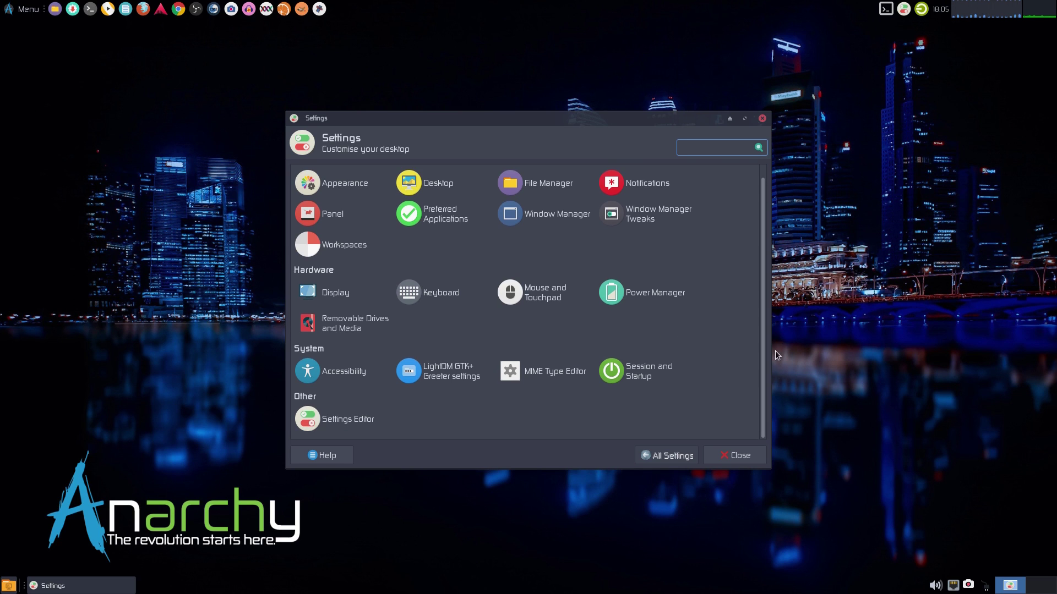
Step: Close Settings and open the recent 'test' session in Ardour 5
left_click(755, 462)
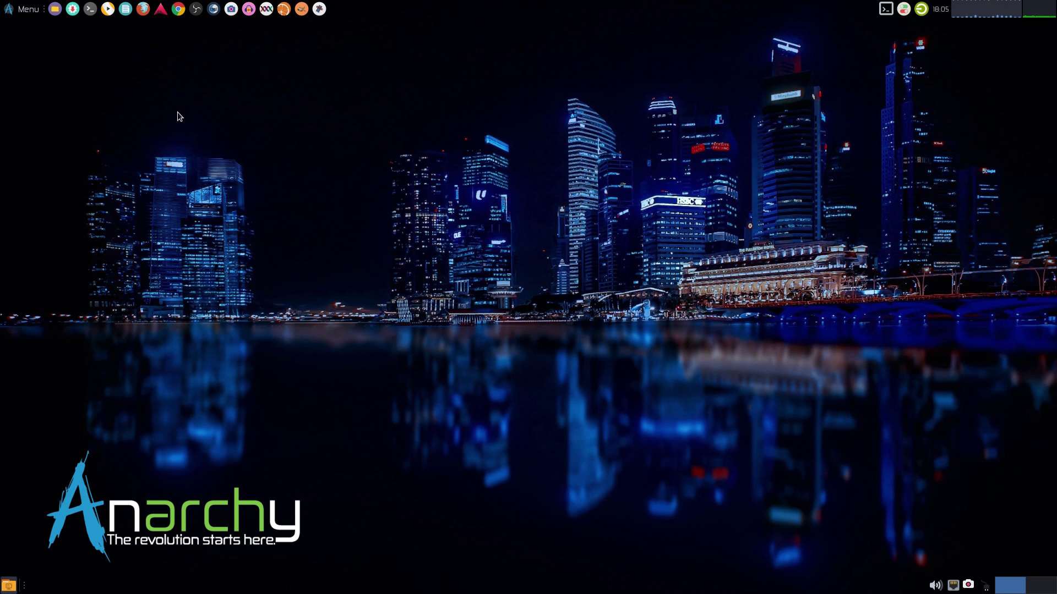
left_click(160, 8)
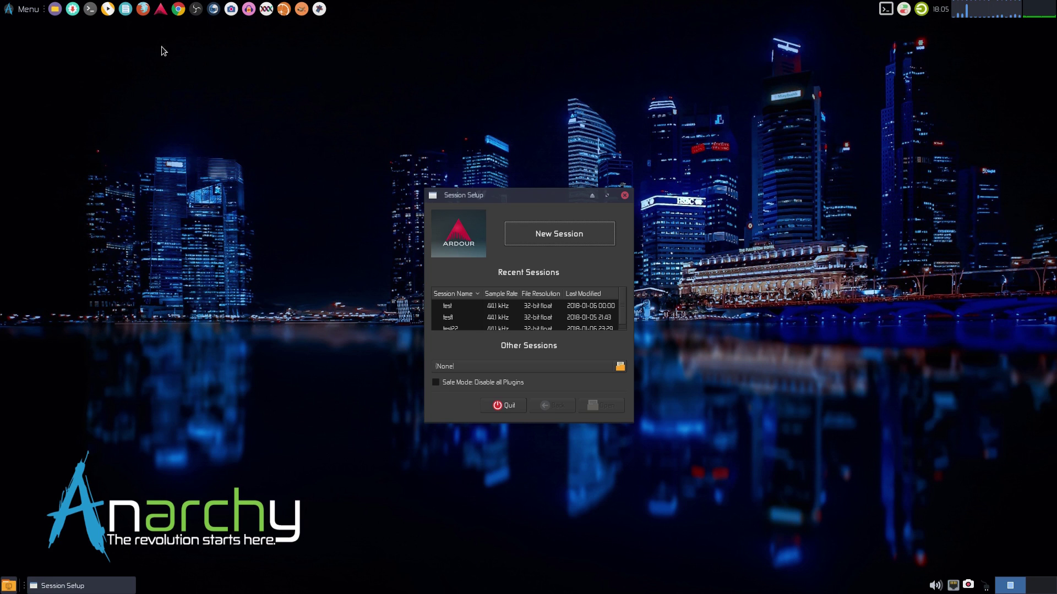
left_click(507, 306)
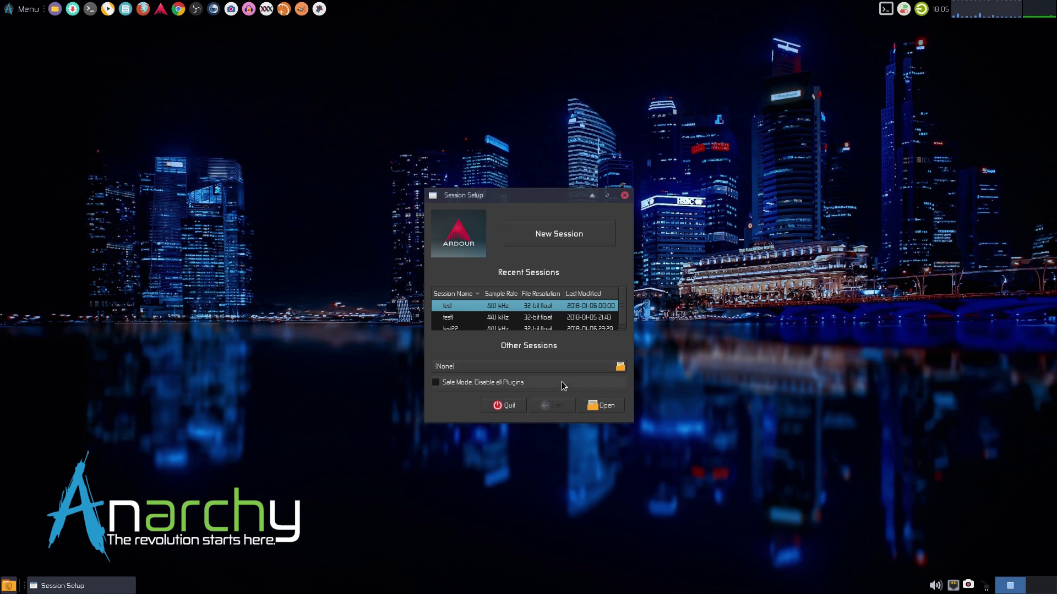
left_click(599, 408)
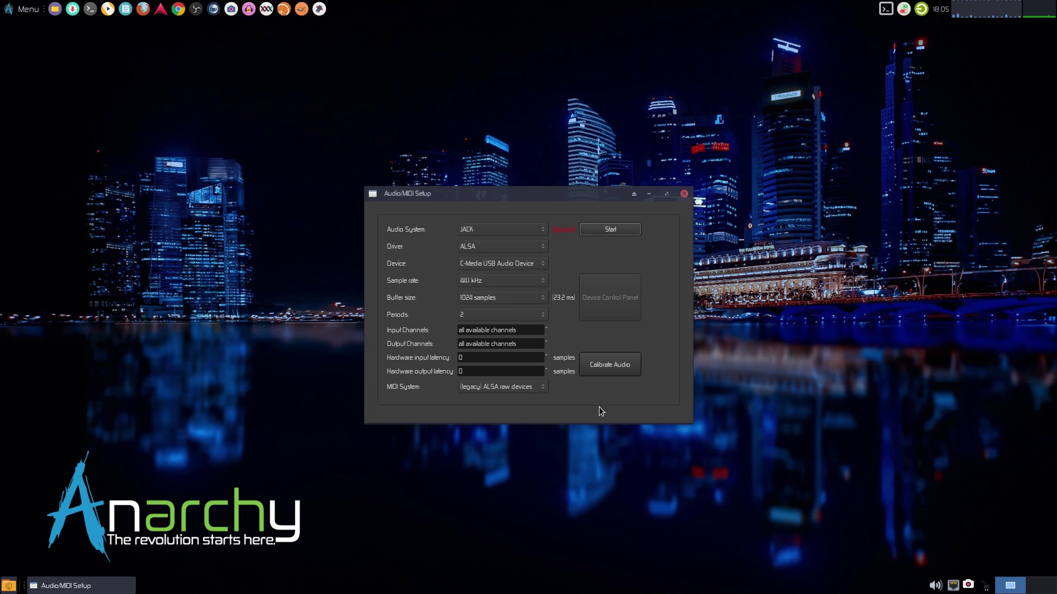
Step: Try starting the audio engine, acknowledge the connection errors, and quit Ardour
left_click(612, 228)
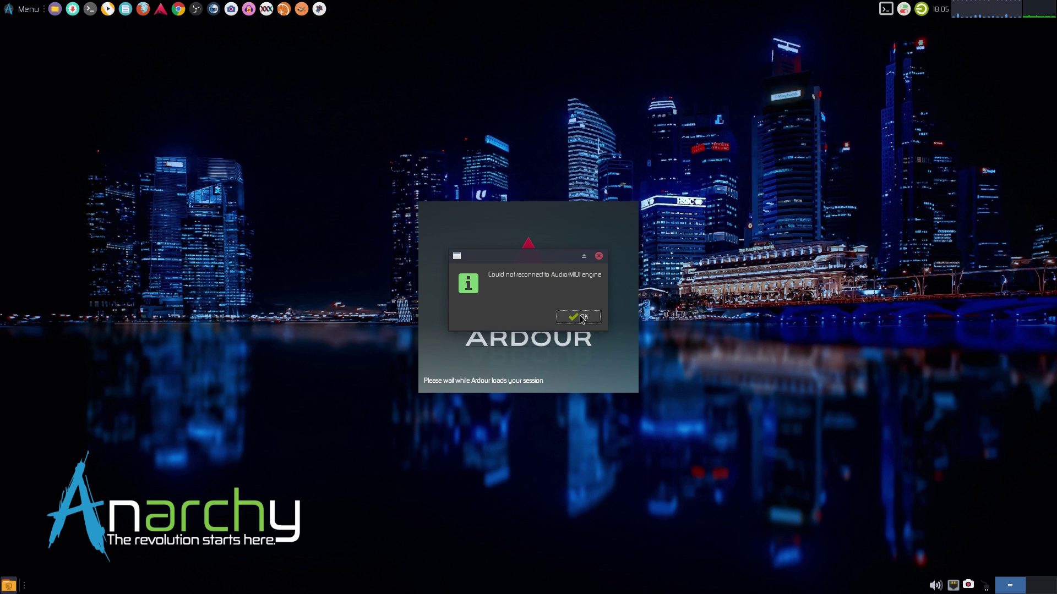
left_click(581, 318)
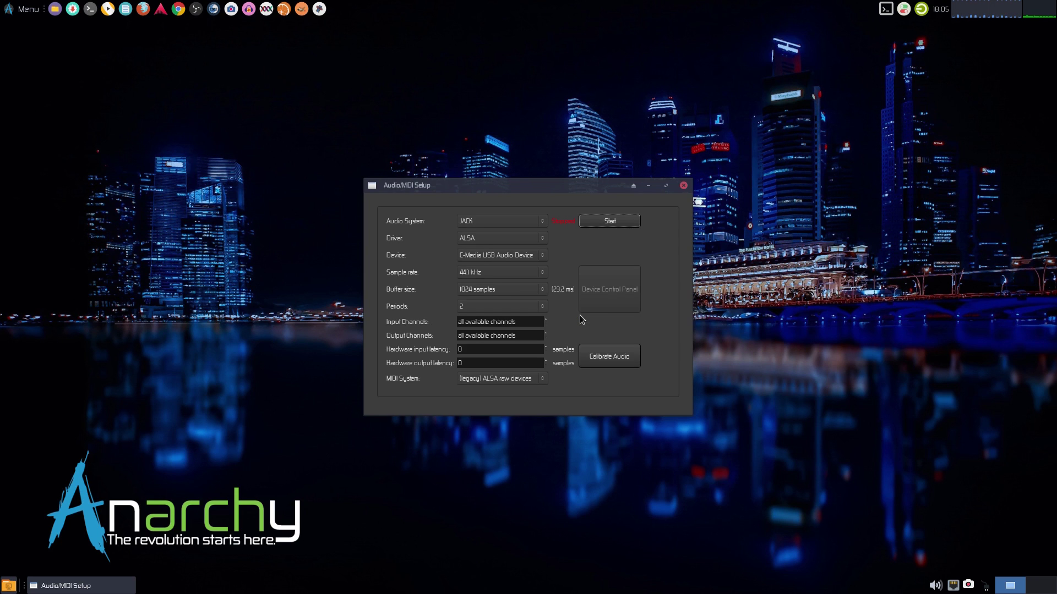
left_click(683, 185)
left_click(608, 331)
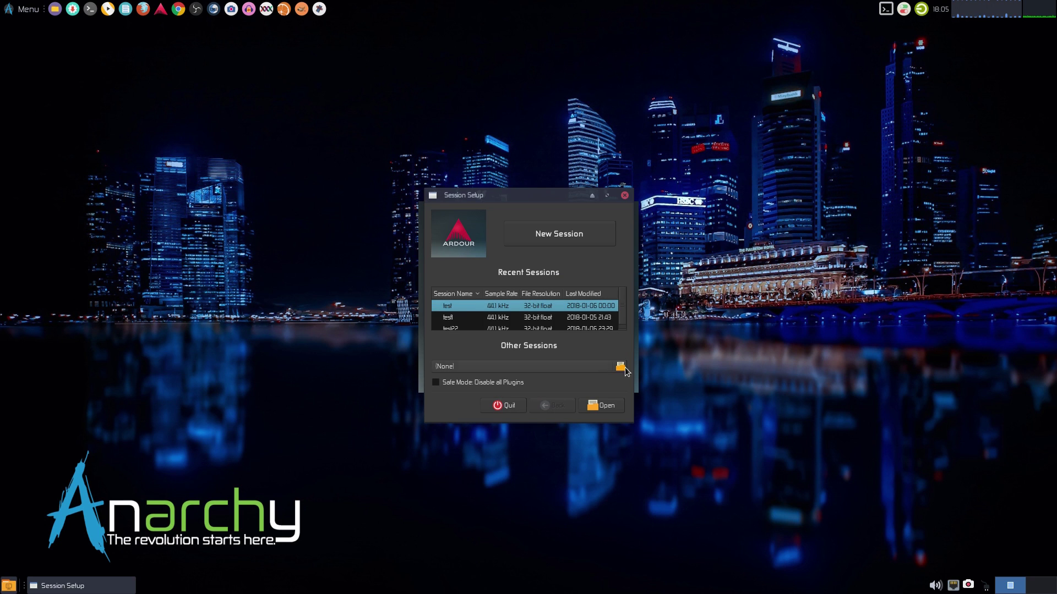
left_click(508, 406)
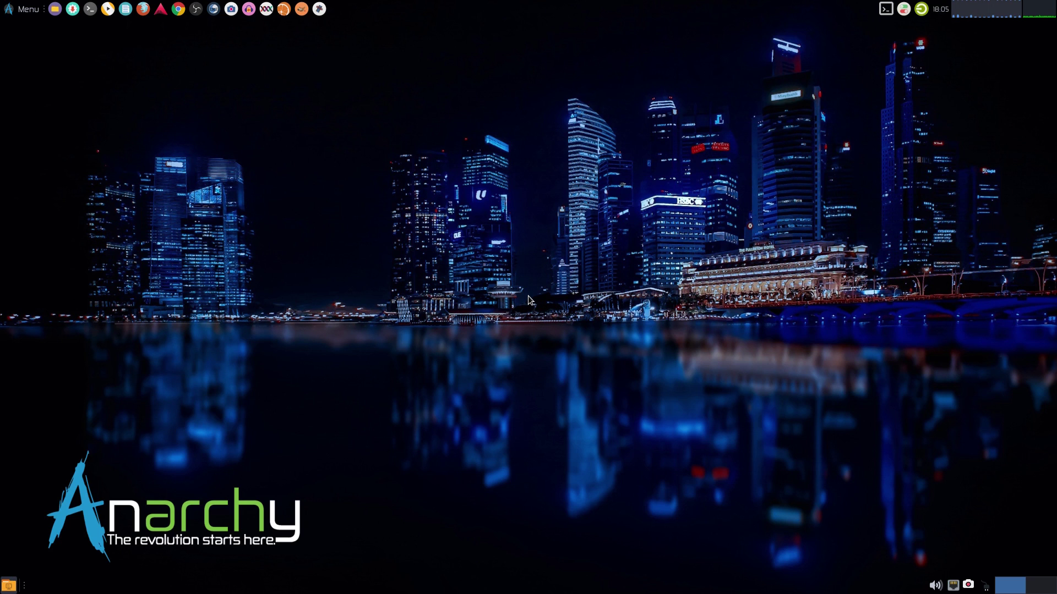
Step: Search Packages for 'pulse jack' to find pulseaudio-jack 11.1-1, Jack support for PulseAudio
left_click(73, 8)
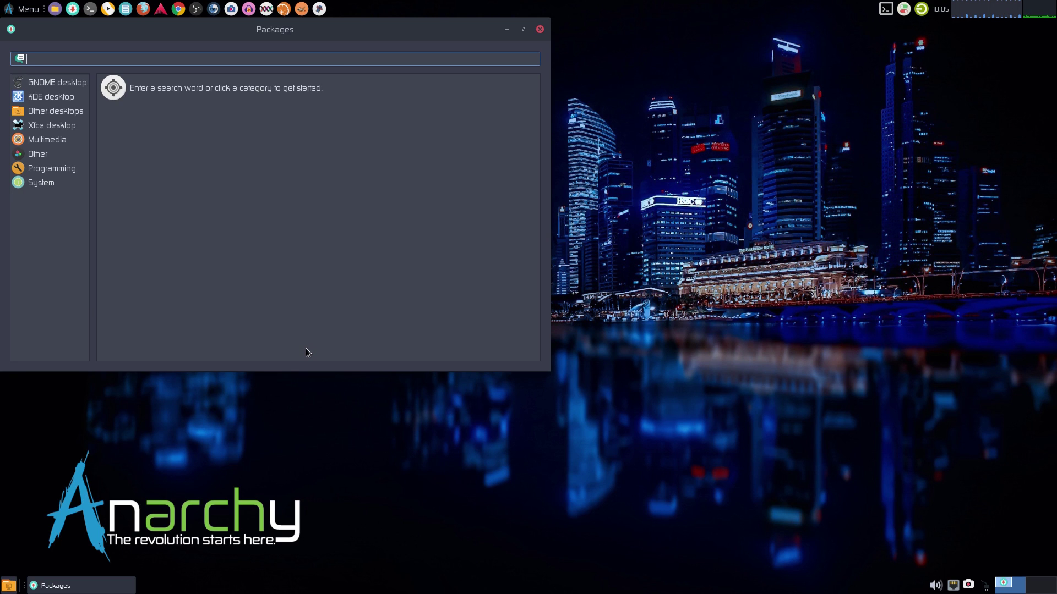
type("pulse jack")
key("Return")
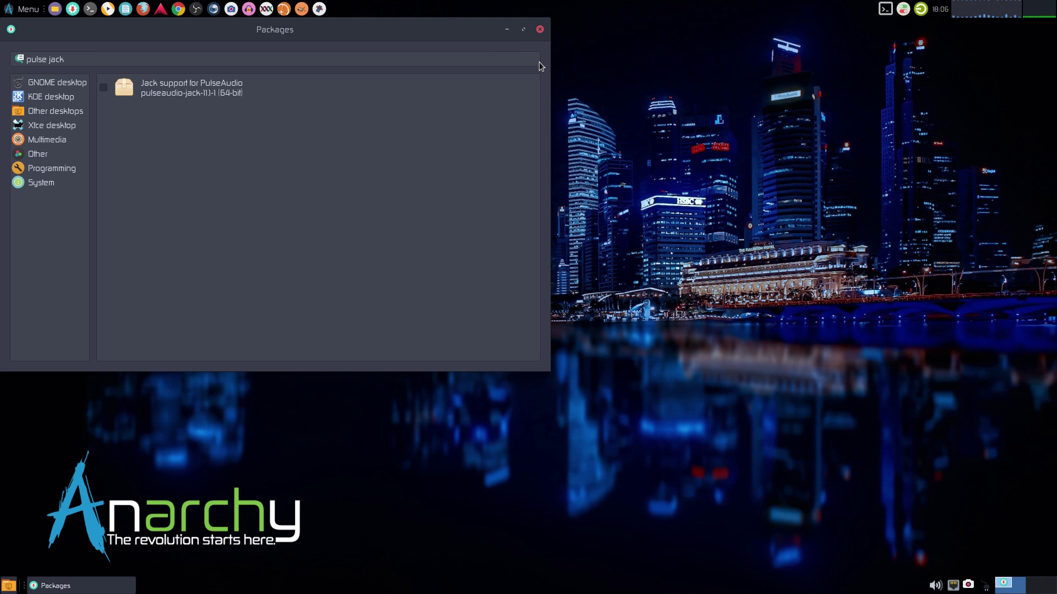
left_click(540, 29)
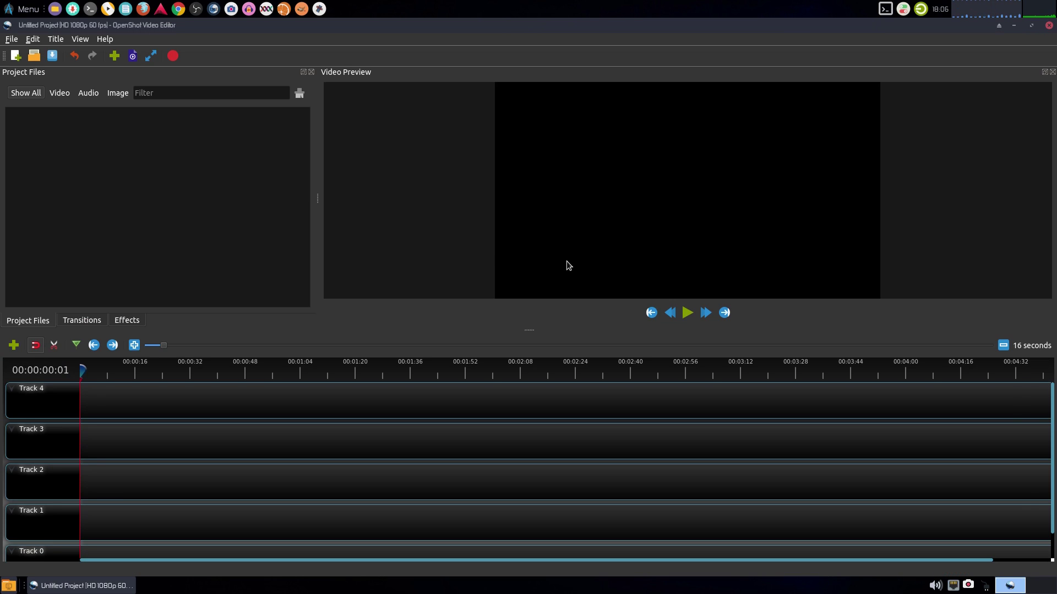
left_click(1048, 25)
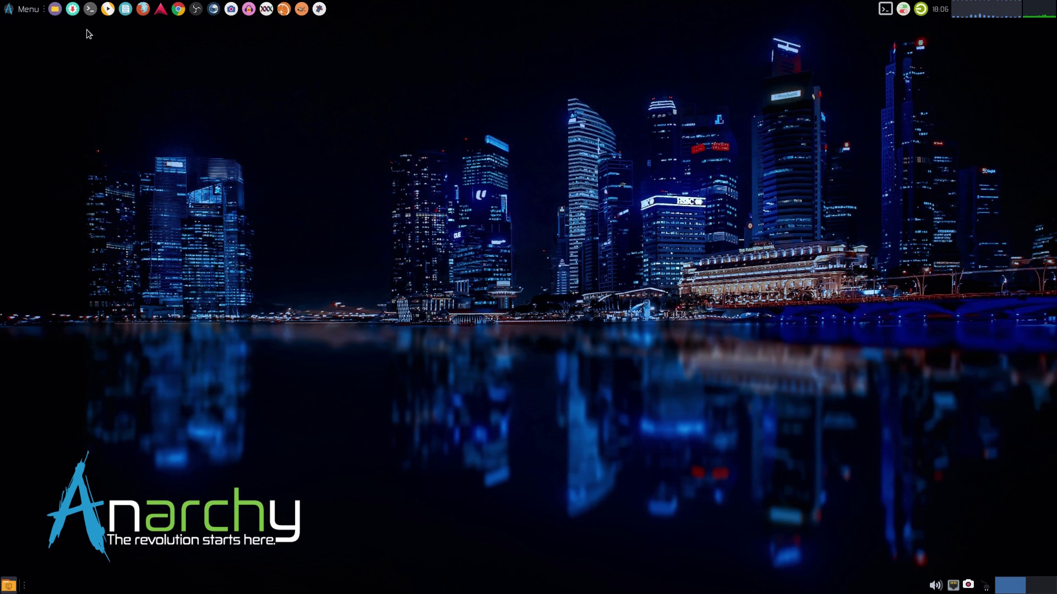
left_click(125, 9)
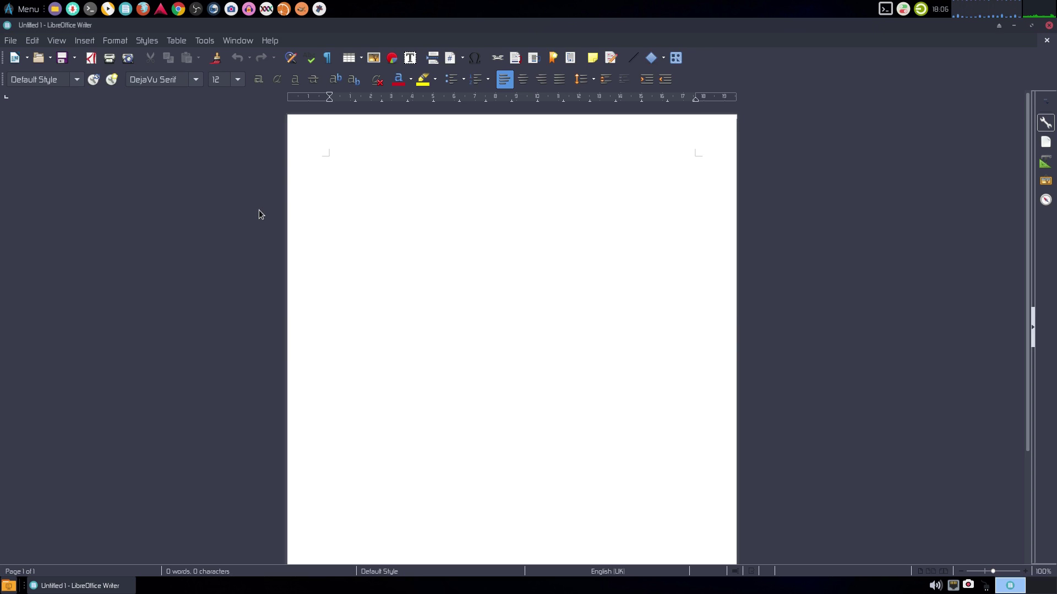
left_click(1050, 26)
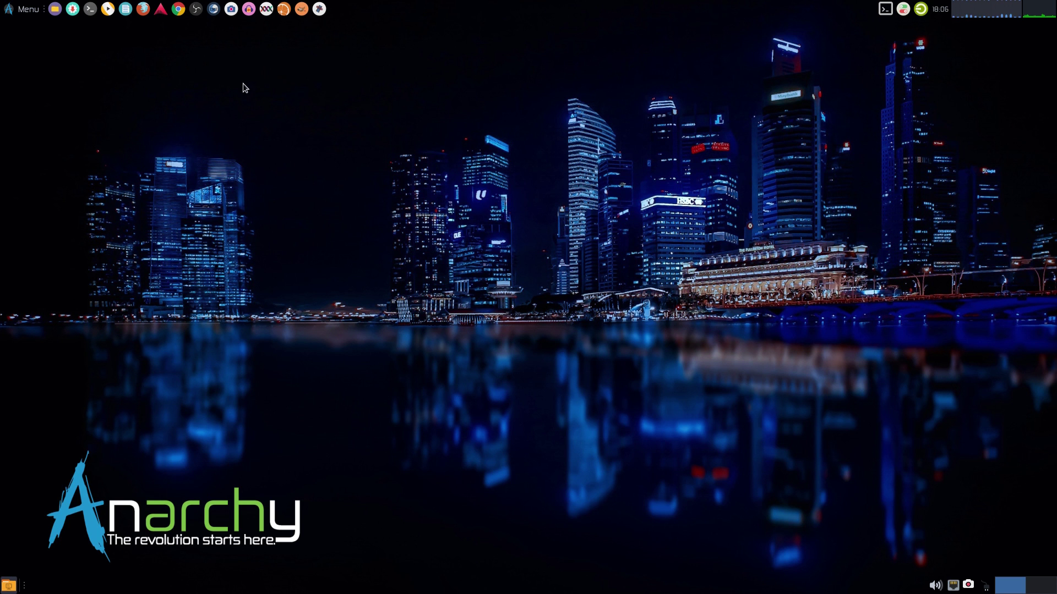
Step: Launch OBS Studio, check the Output settings with the encoder left on x264, and cancel
left_click(196, 9)
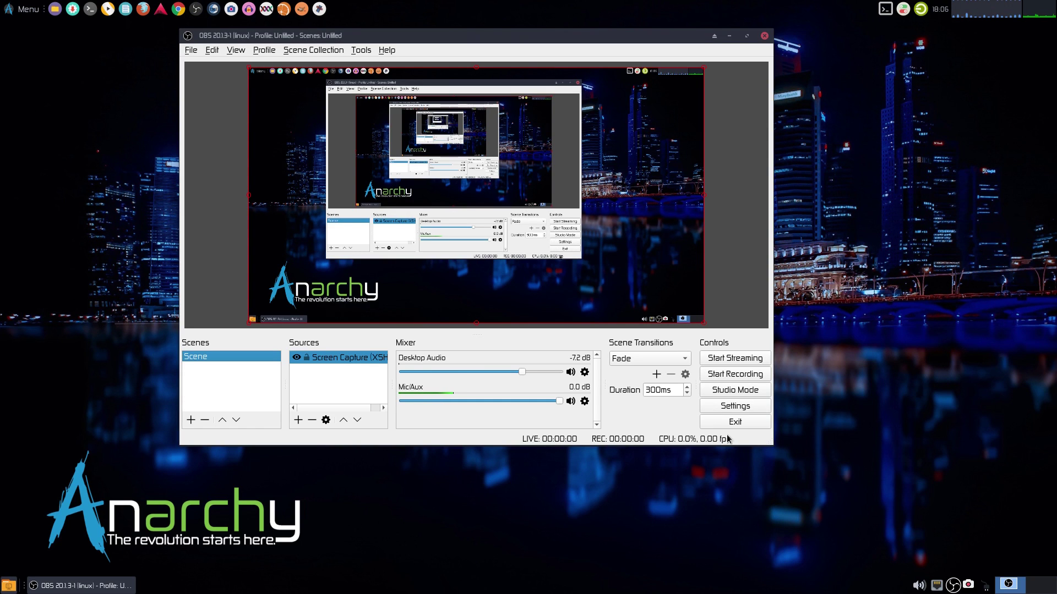
left_click(737, 408)
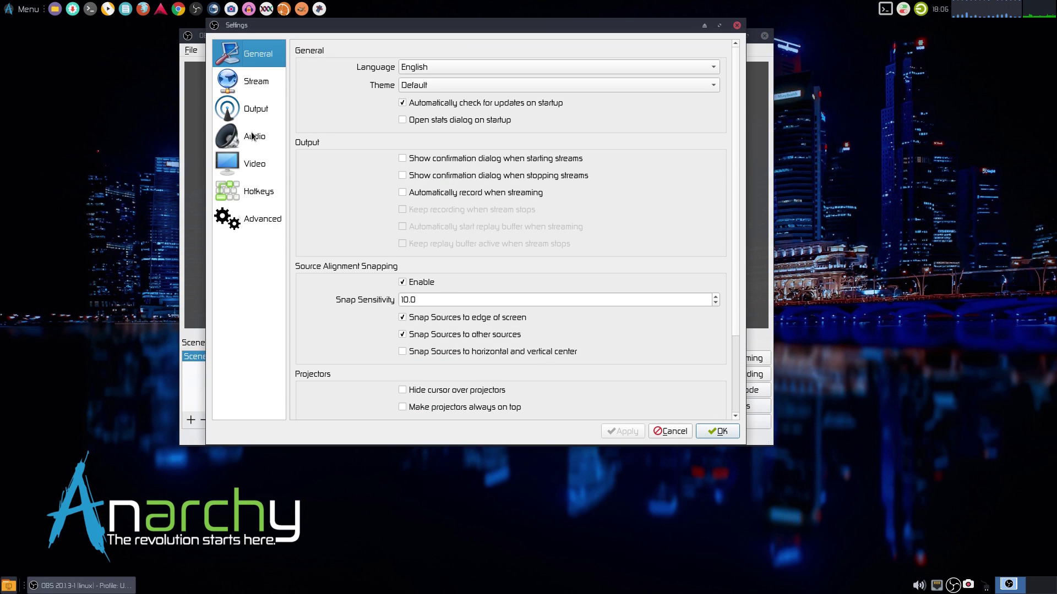
left_click(254, 114)
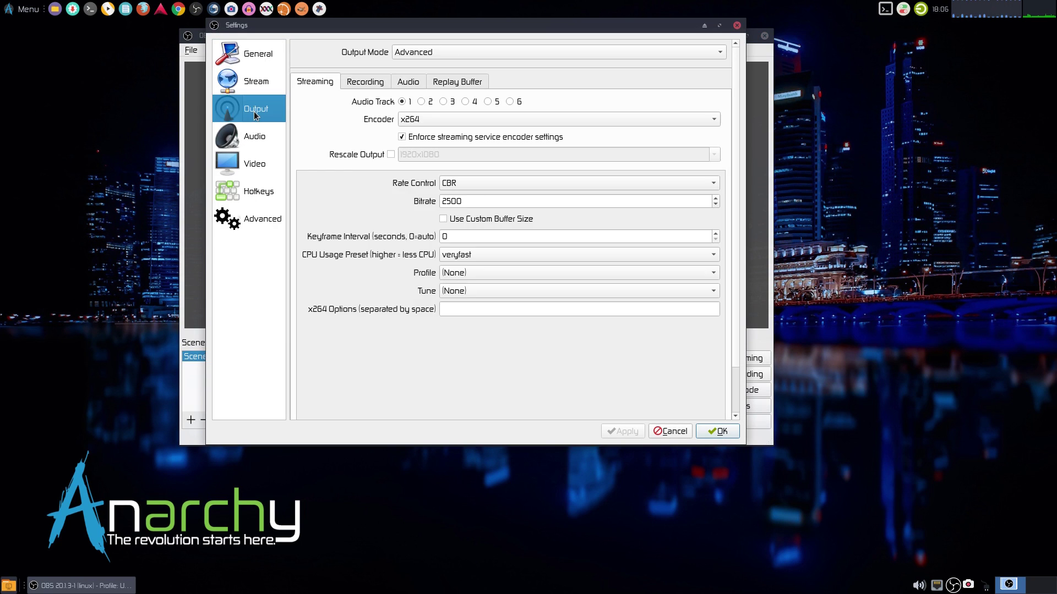
left_click(648, 123)
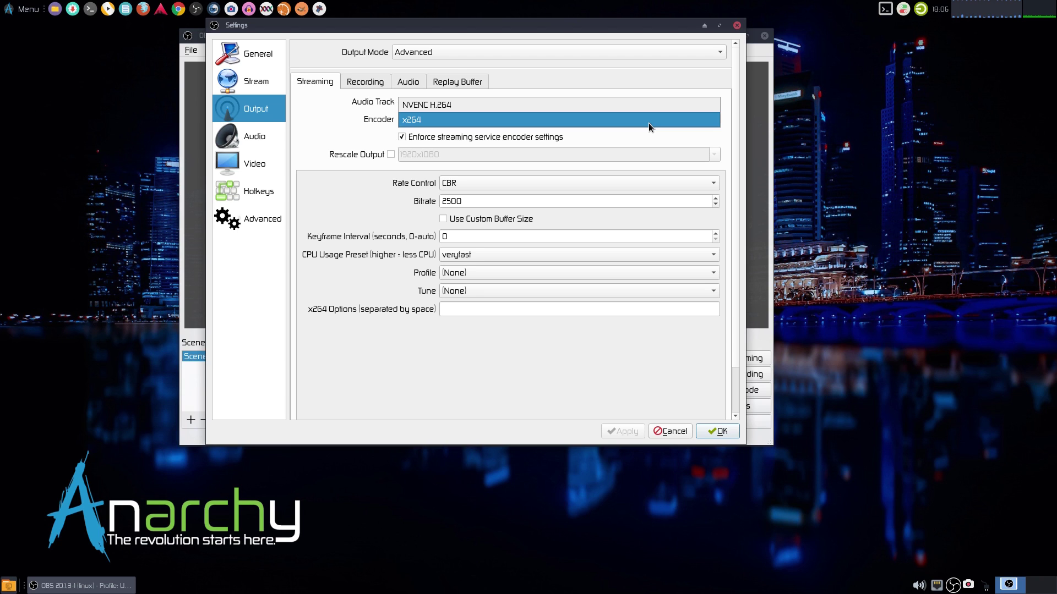
left_click(670, 432)
left_click(670, 431)
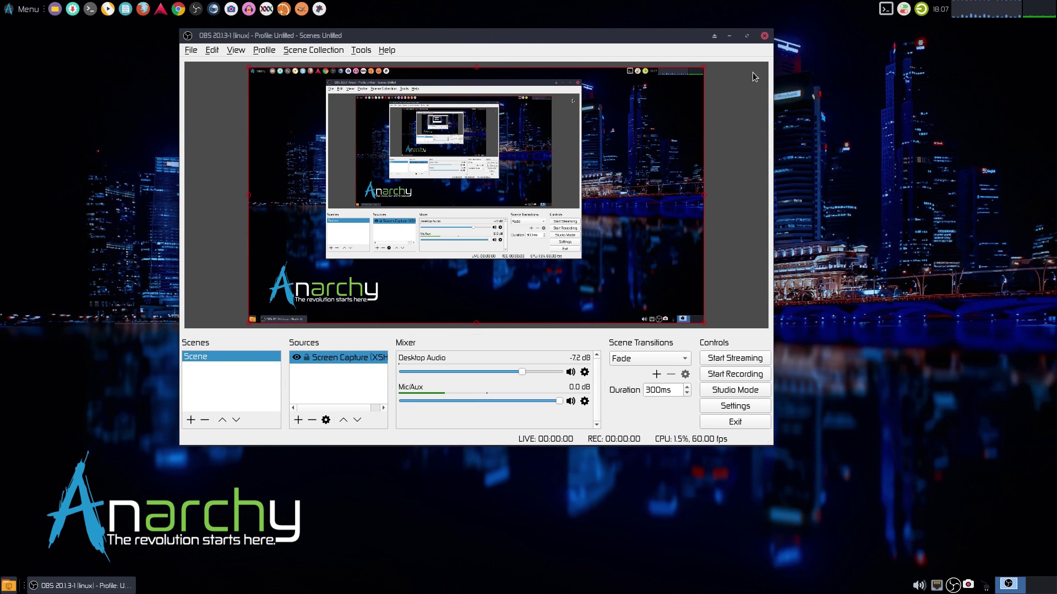
left_click(765, 35)
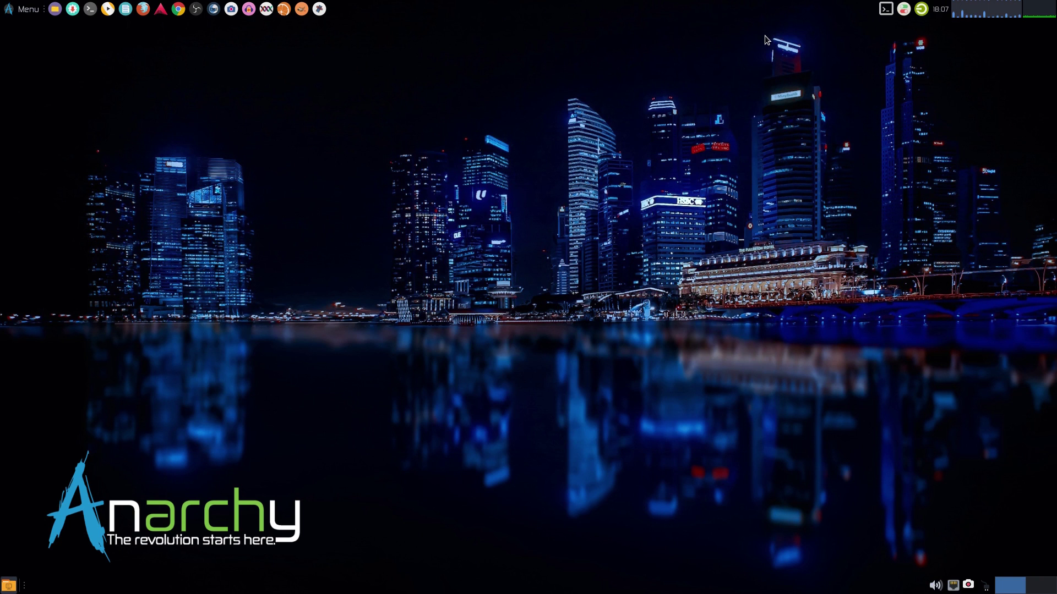